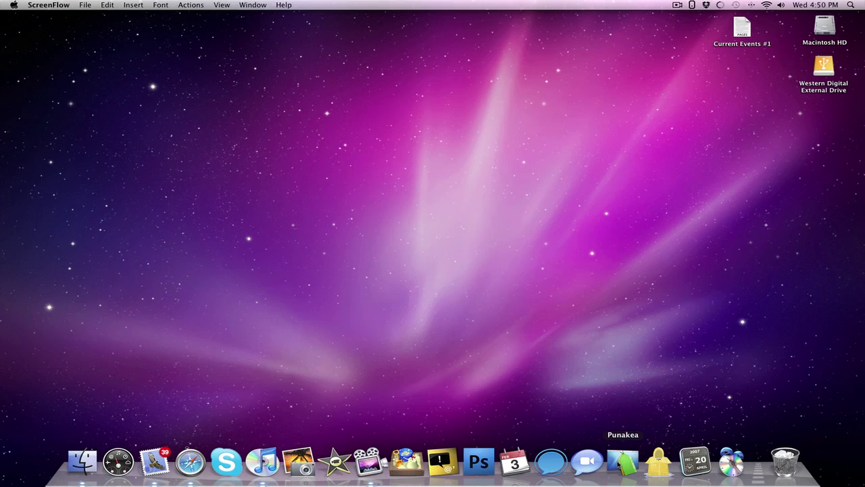
# Launch Punakea, discard the crash report, and select the Current Events #1 file.
pyautogui.click(622, 462)
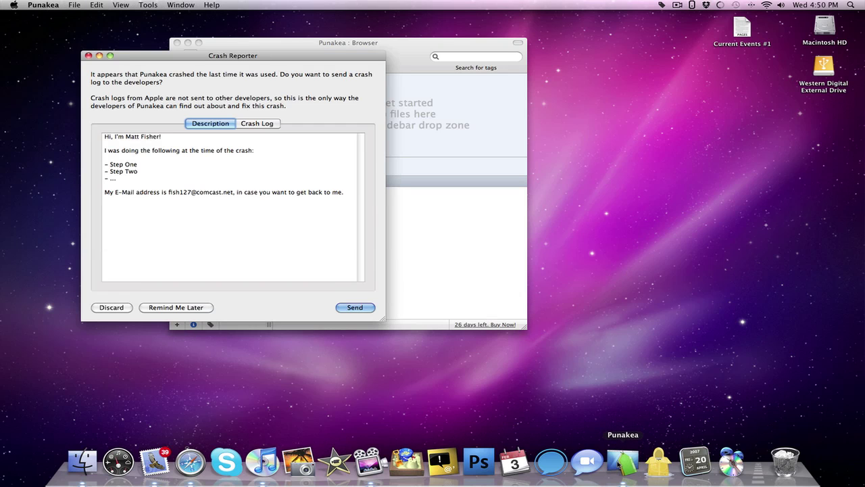
pyautogui.click(111, 307)
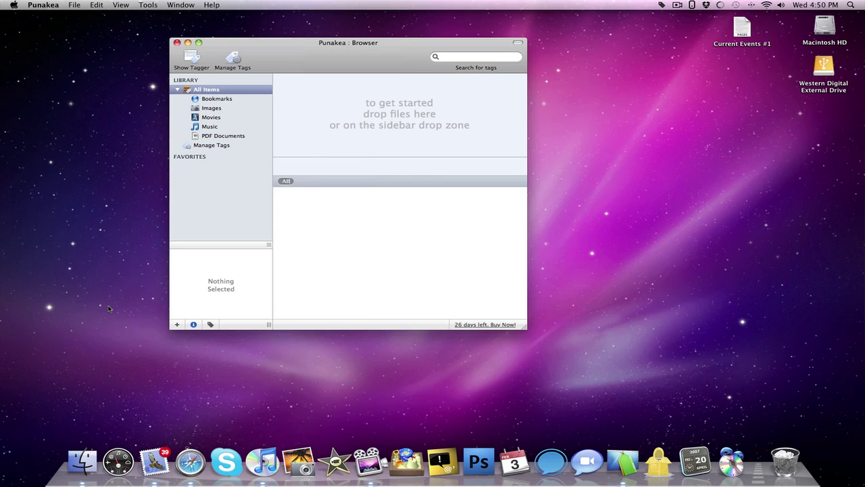
pyautogui.click(740, 31)
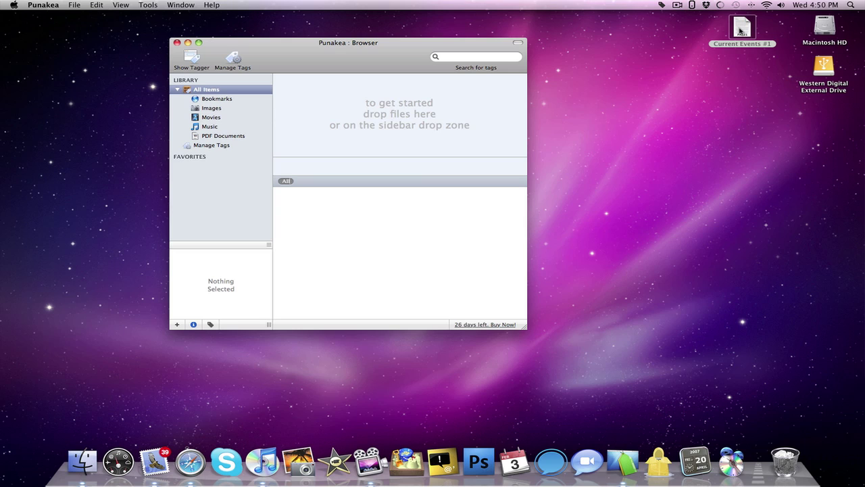
# Drop Current Events #1 into Punakea and tag it school, history and homework.
pyautogui.moveTo(740, 30); pyautogui.dragTo(346, 116)
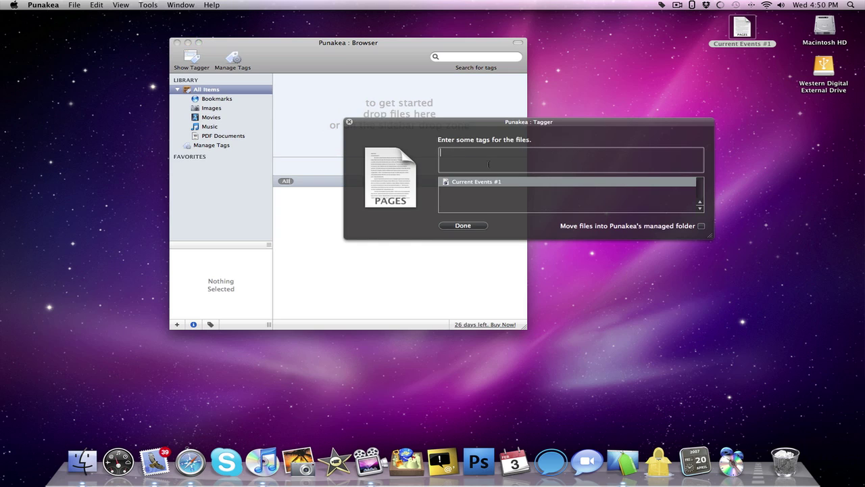
pyautogui.write('school')
pyautogui.press('space')
pyautogui.write('history')
pyautogui.press('space')
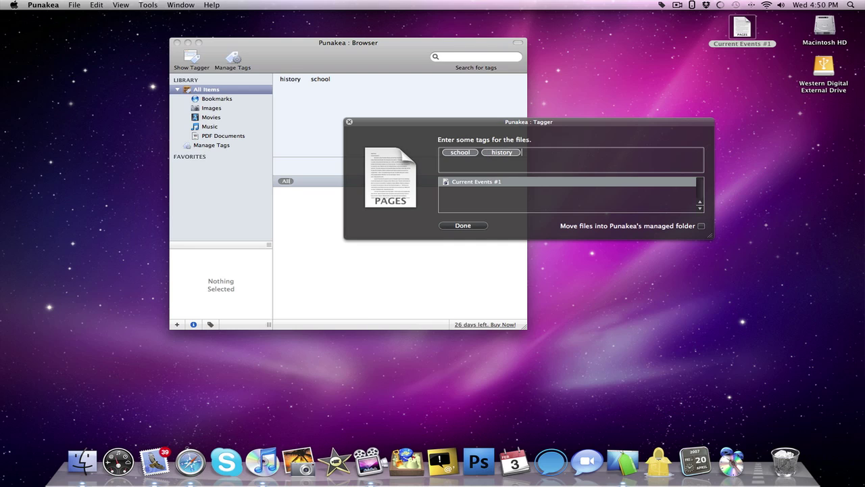
pyautogui.write('history')
pyautogui.press('BackSpace')
pyautogui.press('BackSpace')
pyautogui.press('BackSpace')
pyautogui.press('BackSpace')
pyautogui.press('BackSpace')
pyautogui.press('BackSpace')
pyautogui.press('BackSpace')
pyautogui.write('homework')
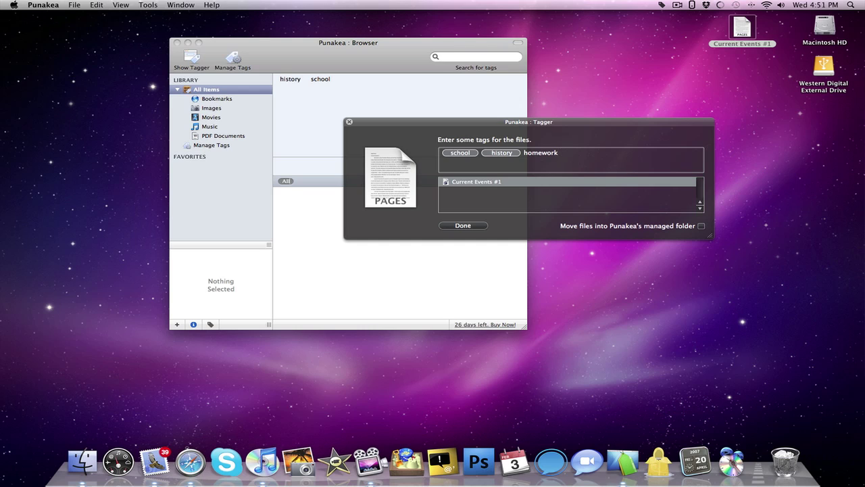
pyautogui.press('space')
pyautogui.write('h')
pyautogui.press('BackSpace')
pyautogui.press('BackSpace')
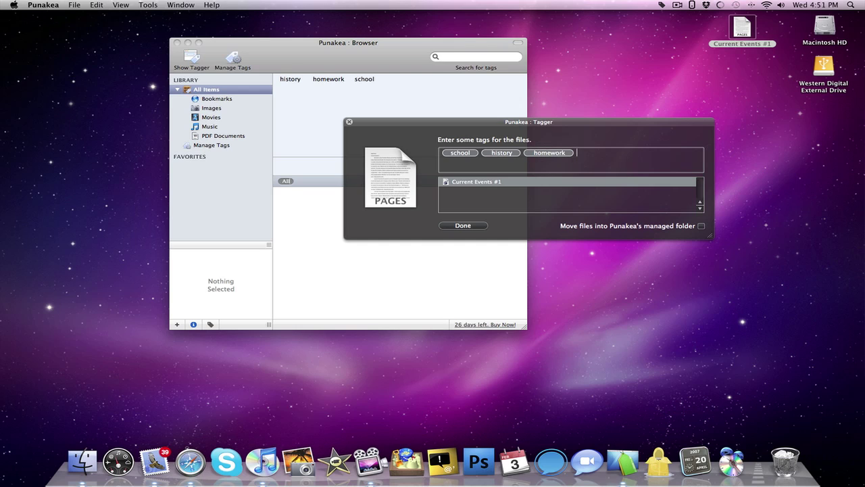
pyautogui.press('space')
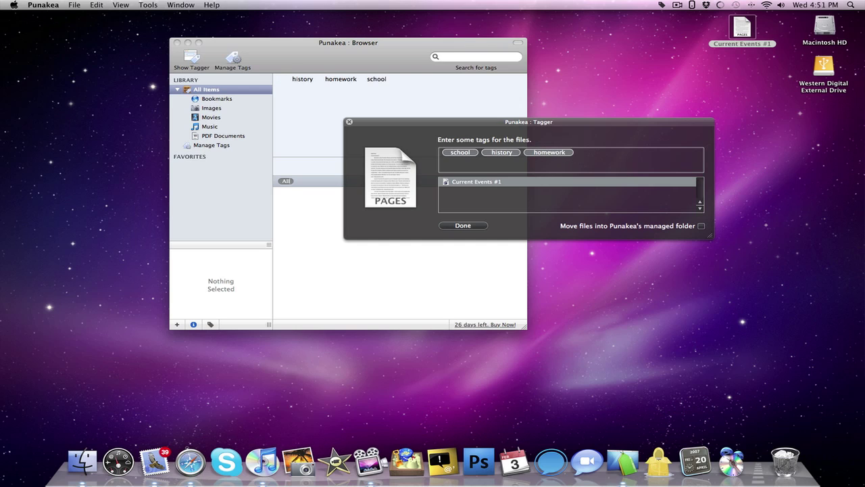
# Close the Tagger, filter by the history tag, and inspect Current Events #1 under Documents.
pyautogui.click(460, 227)
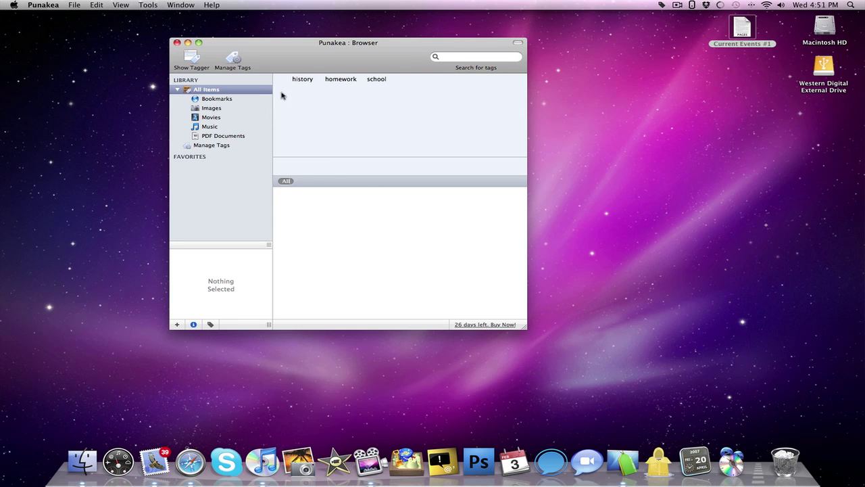
pyautogui.click(303, 80)
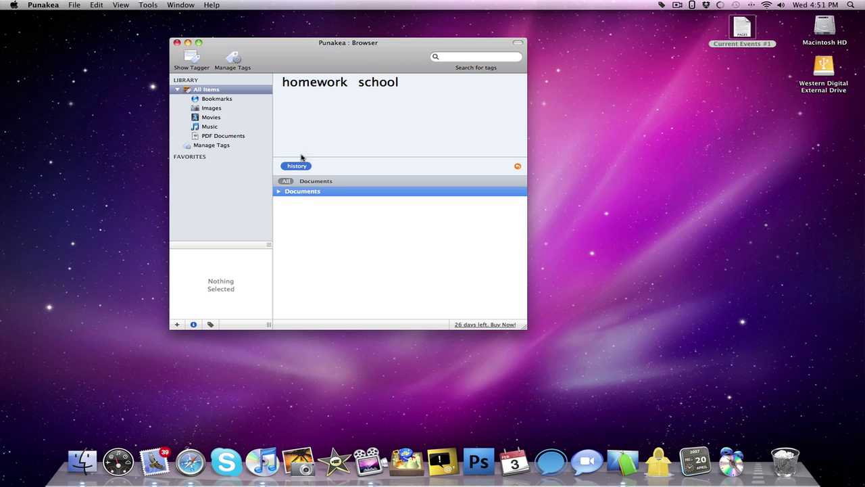
pyautogui.click(279, 192)
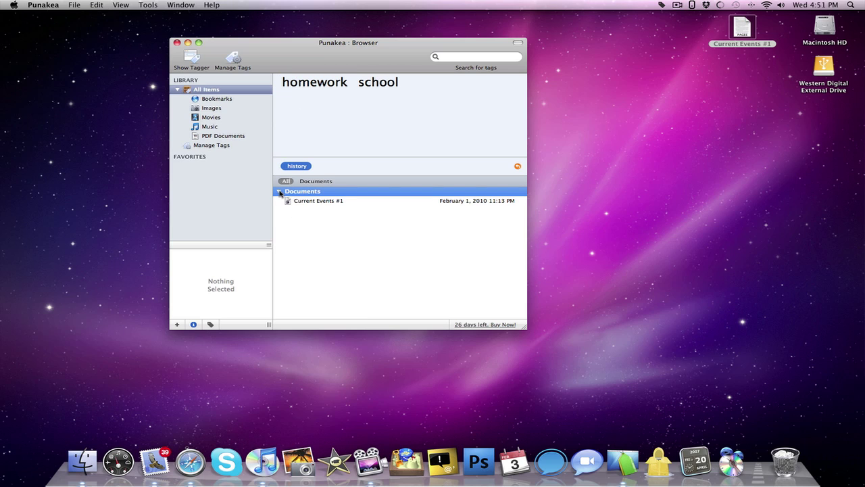
pyautogui.click(320, 205)
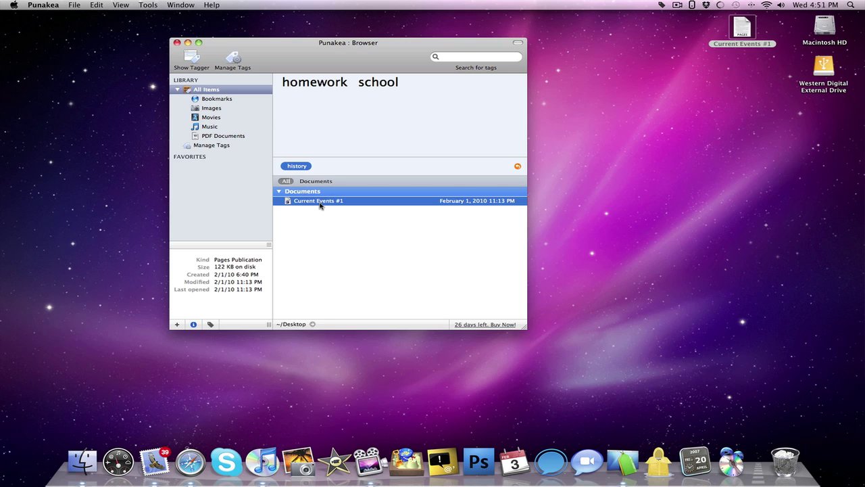
pyautogui.click(277, 193)
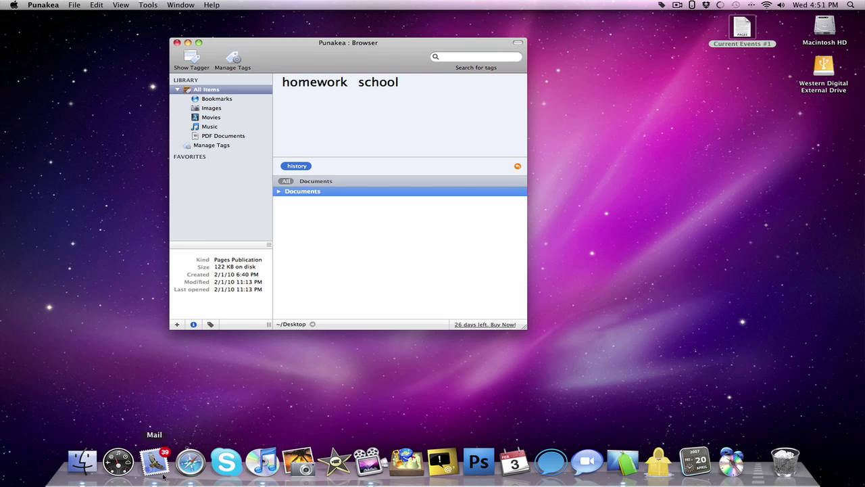
# In Safari, go from Top Sites to the MacOSXTutorials.com Wallpapers page.
pyautogui.click(190, 463)
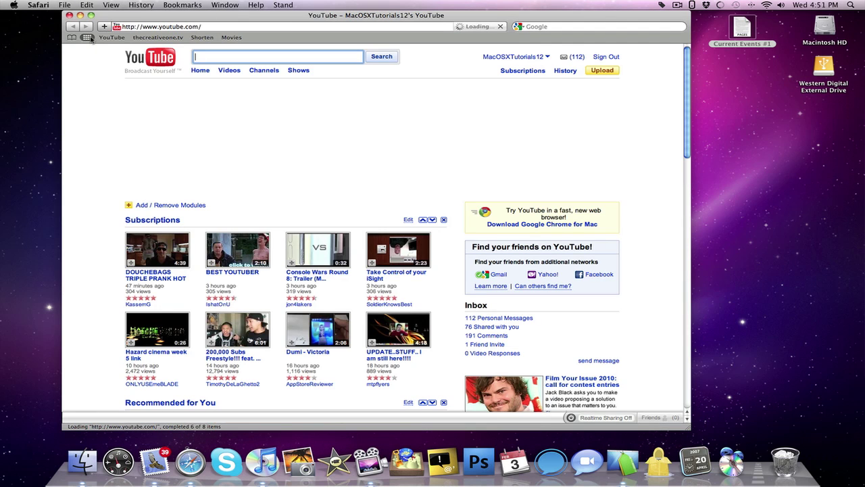
pyautogui.click(89, 37)
pyautogui.click(177, 246)
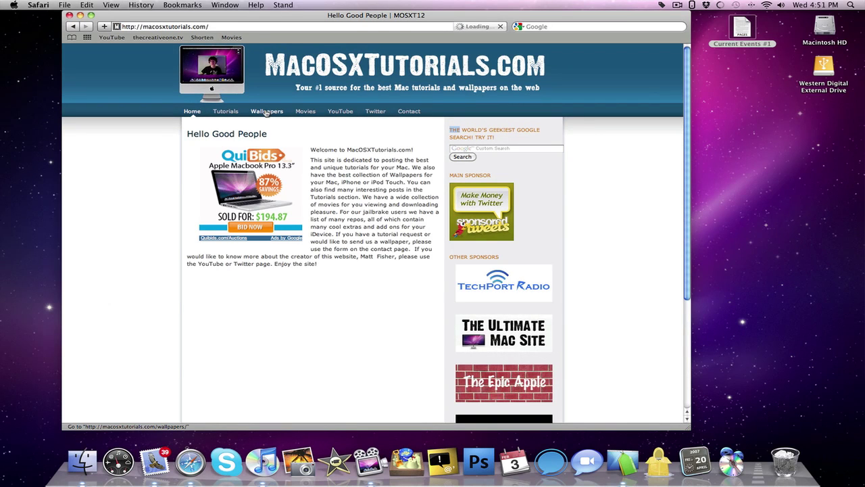
pyautogui.click(266, 111)
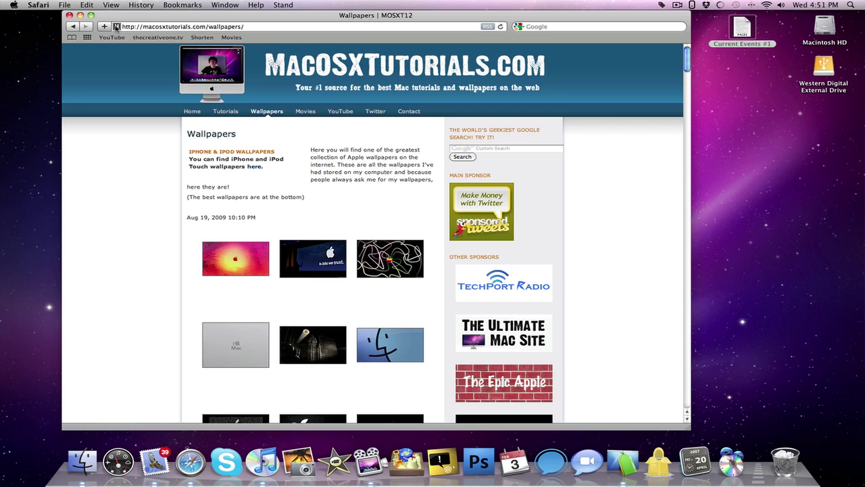
# Drag the Wallpapers page link into Punakea and tag it mac, osx, tutorials, wallpapers.
pyautogui.moveTo(115, 26); pyautogui.dragTo(824, 136)
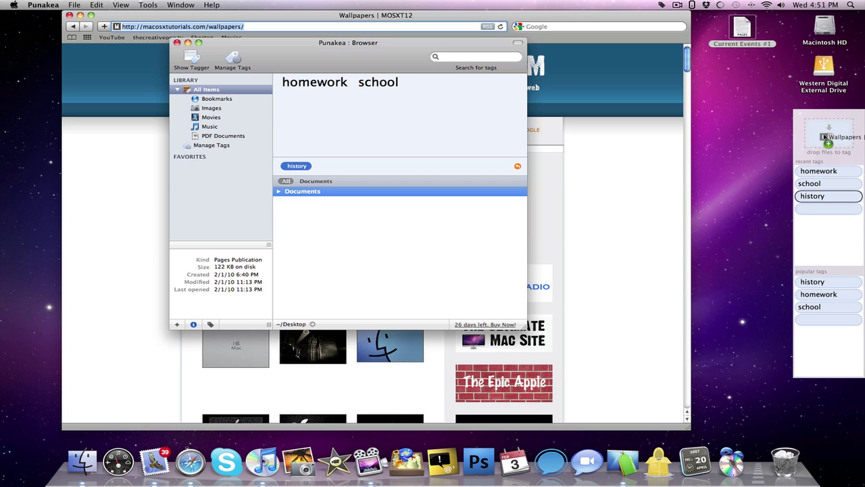
pyautogui.moveTo(824, 136); pyautogui.dragTo(825, 137)
pyautogui.moveTo(824, 136); pyautogui.dragTo(823, 133)
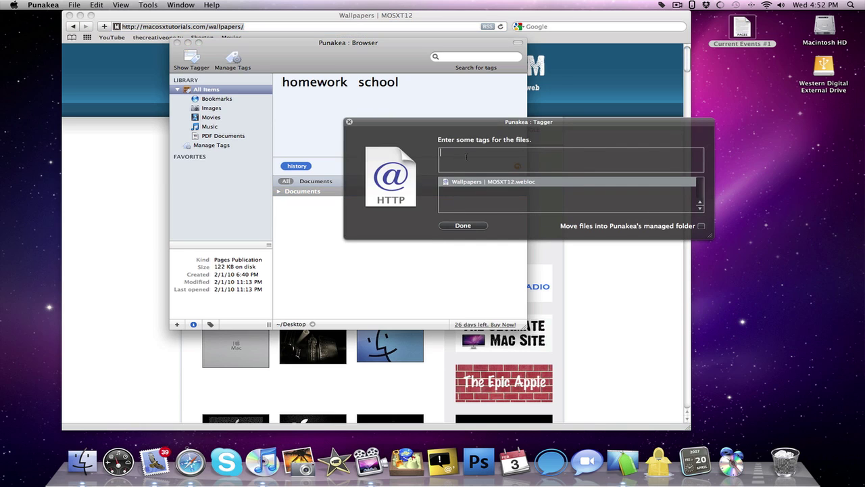
pyautogui.write('mac os')
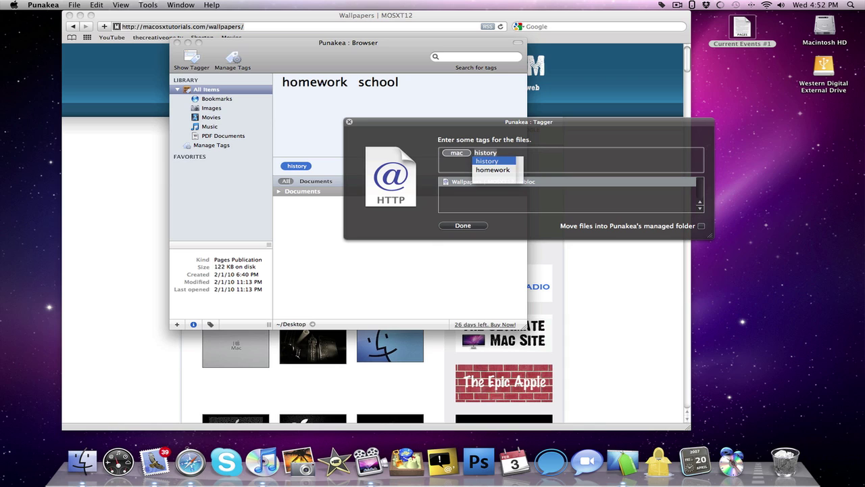
pyautogui.write('x tut')
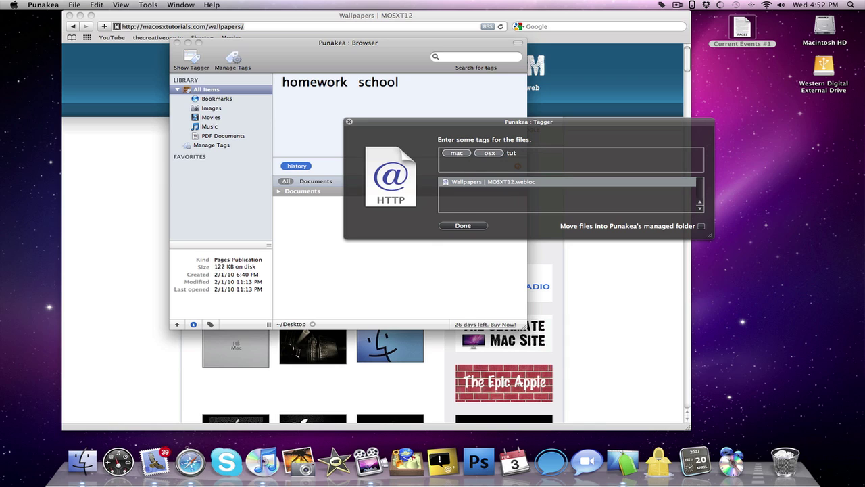
pyautogui.write('orials ')
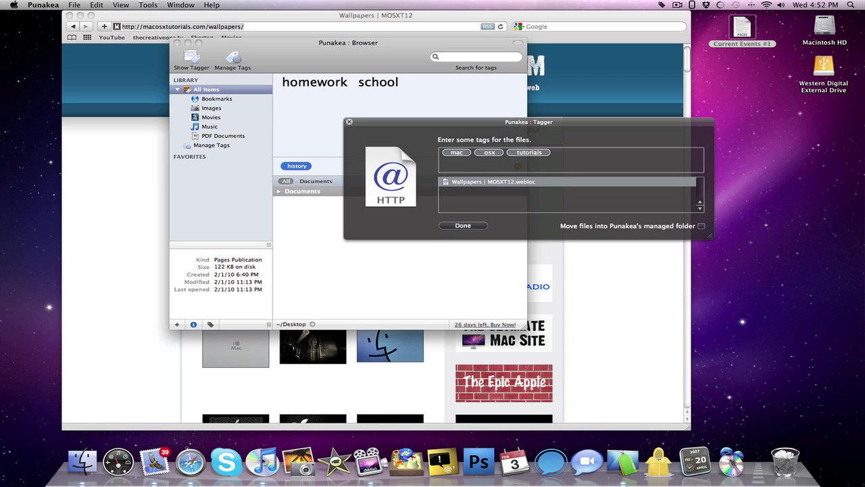
pyautogui.write('wallpap')
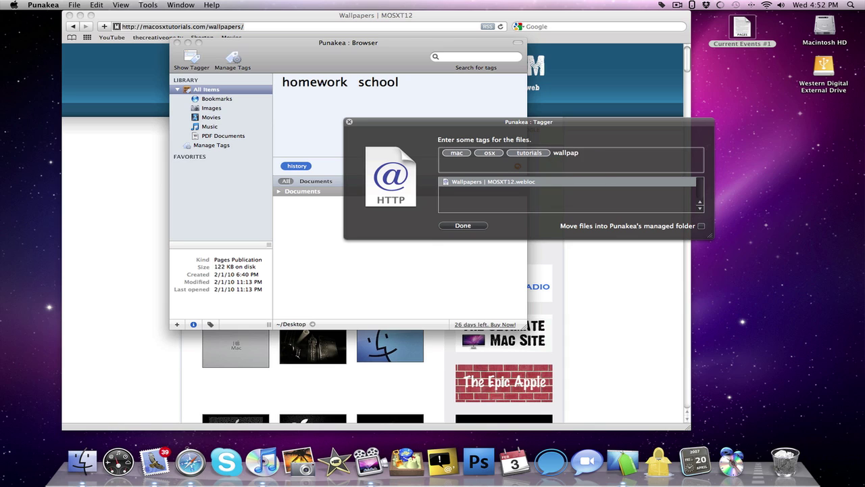
pyautogui.write('ers')
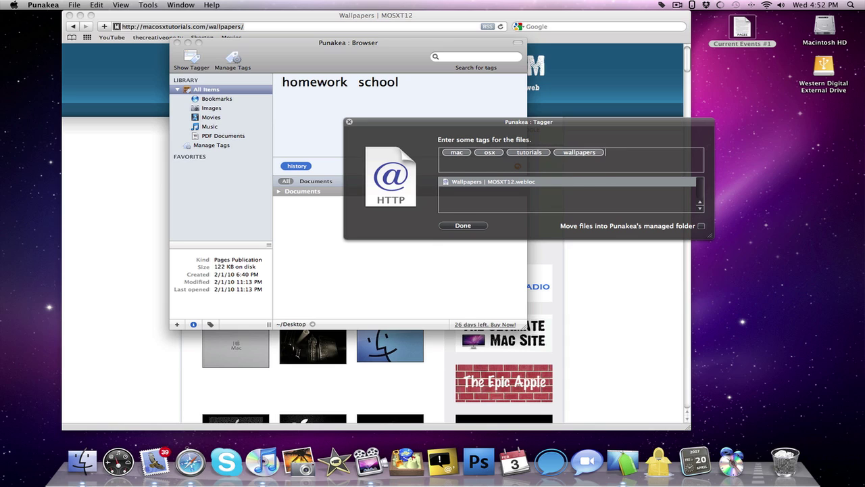
pyautogui.click(463, 225)
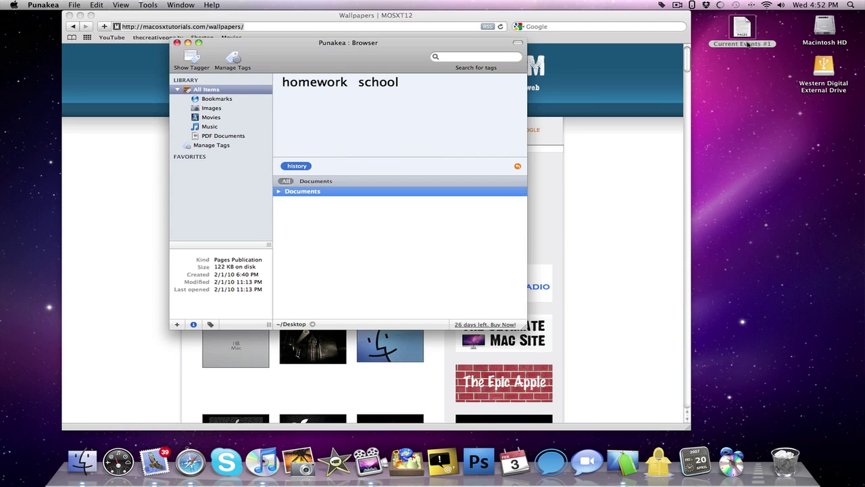
pyautogui.click(196, 90)
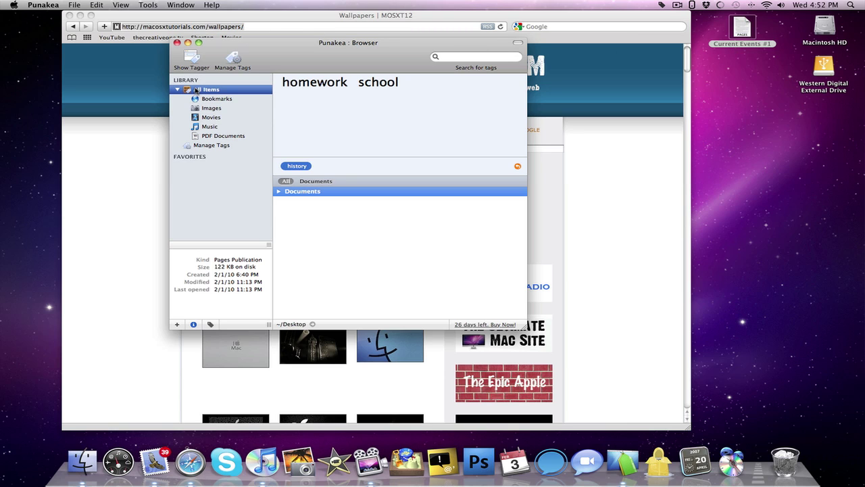
pyautogui.press('super+space')
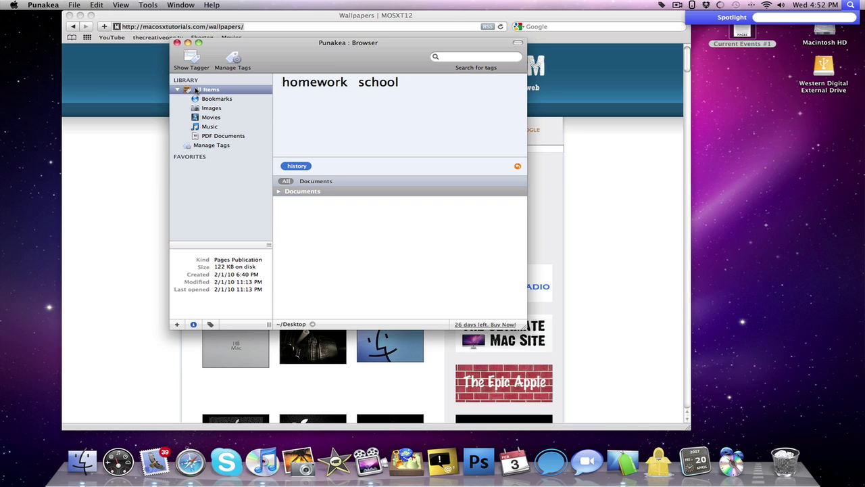
pyautogui.write('his')
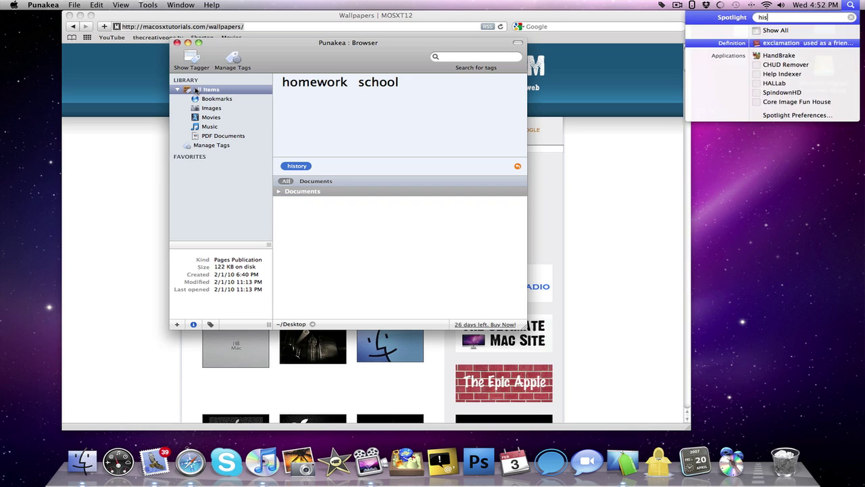
pyautogui.write('tory home')
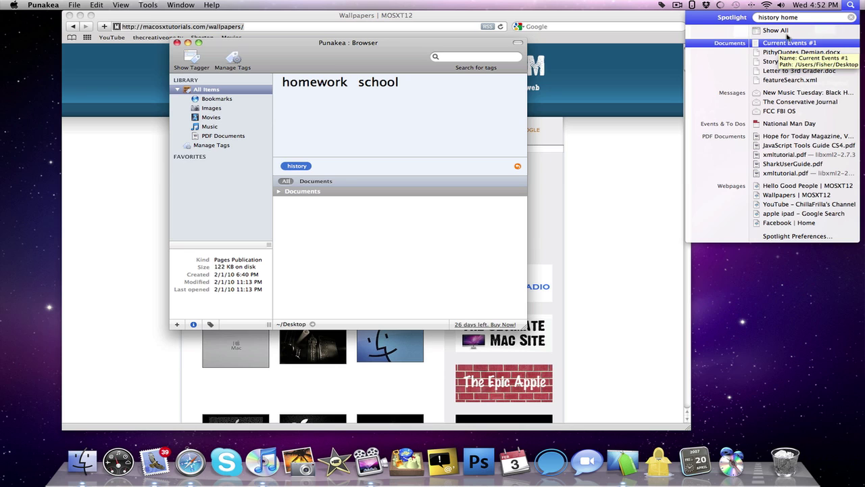
pyautogui.press('BackSpace')
pyautogui.press('BackSpace')
pyautogui.press('BackSpace')
pyautogui.press('BackSpace')
pyautogui.press('BackSpace')
pyautogui.press('BackSpace')
pyautogui.press('BackSpace')
pyautogui.press('BackSpace')
pyautogui.press('BackSpace')
pyautogui.press('BackSpace')
pyautogui.press('BackSpace')
pyautogui.press('BackSpace')
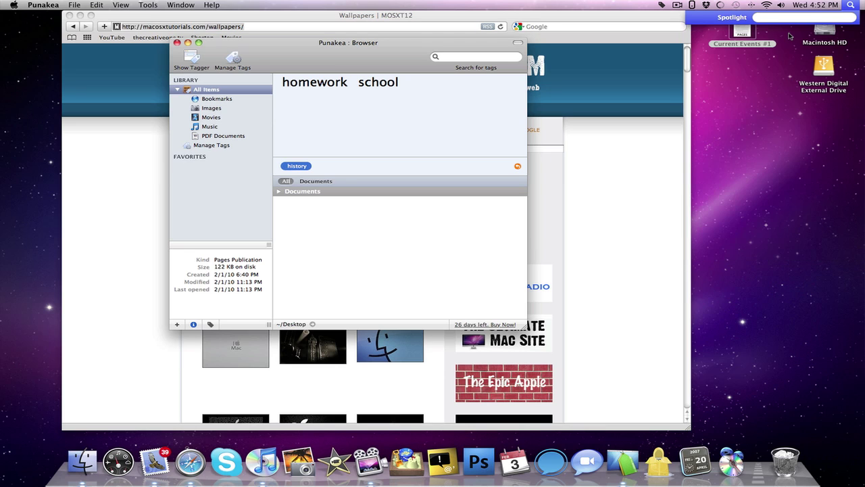
pyautogui.click(382, 56)
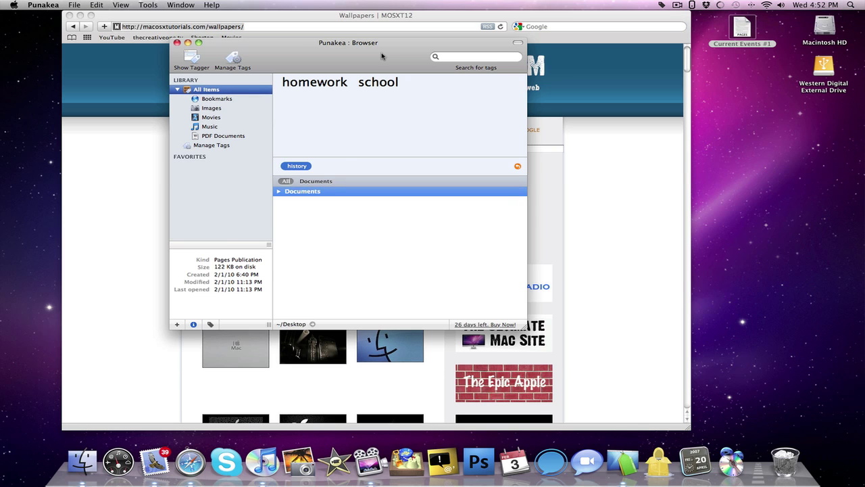
# Hide Punakea, close the Safari window, and launch iBackup from the Dock.
pyautogui.press('super+q')
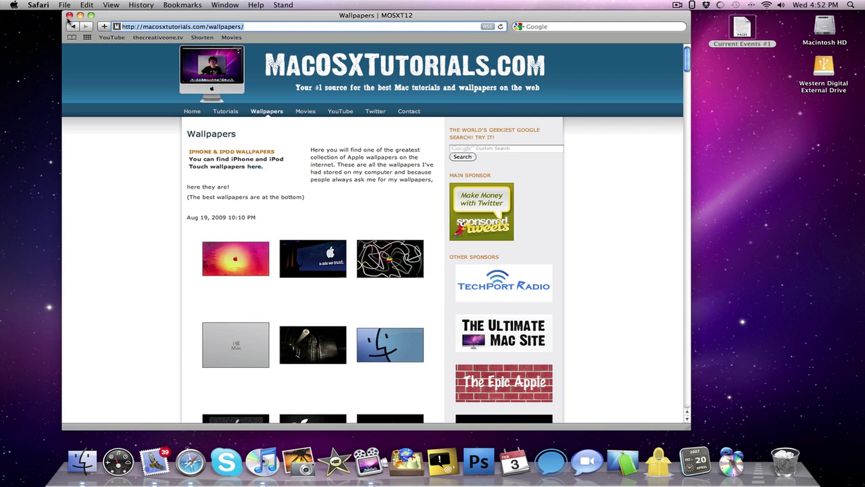
pyautogui.click(69, 15)
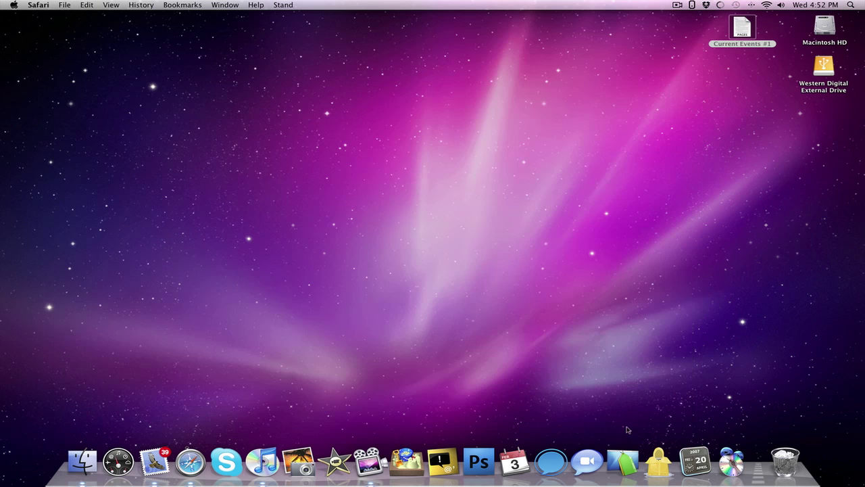
pyautogui.click(658, 461)
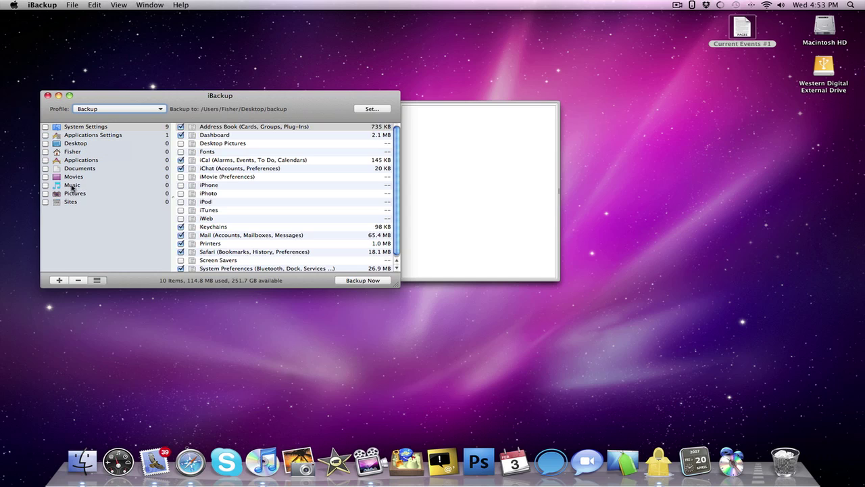
pyautogui.press('Tab')
pyautogui.click(73, 196)
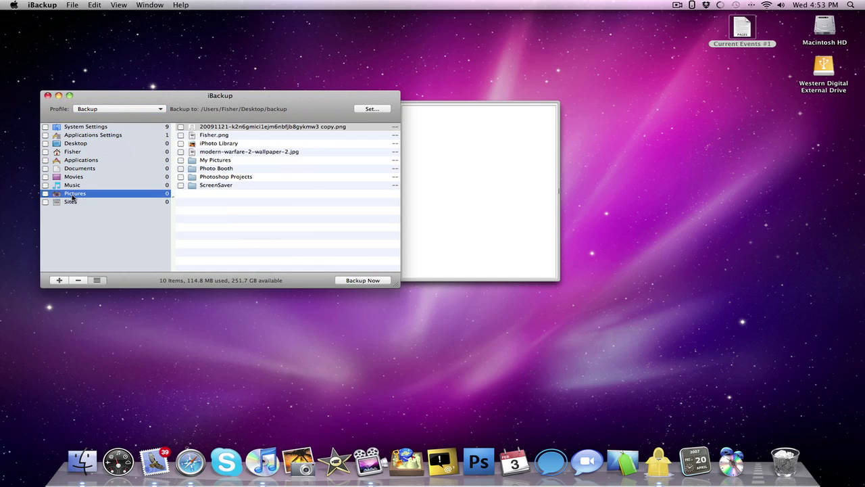
pyautogui.click(95, 127)
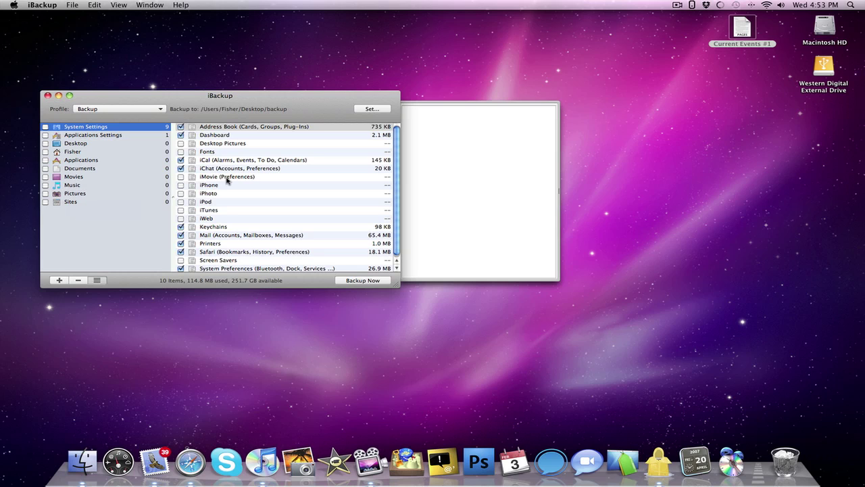
pyautogui.click(42, 5)
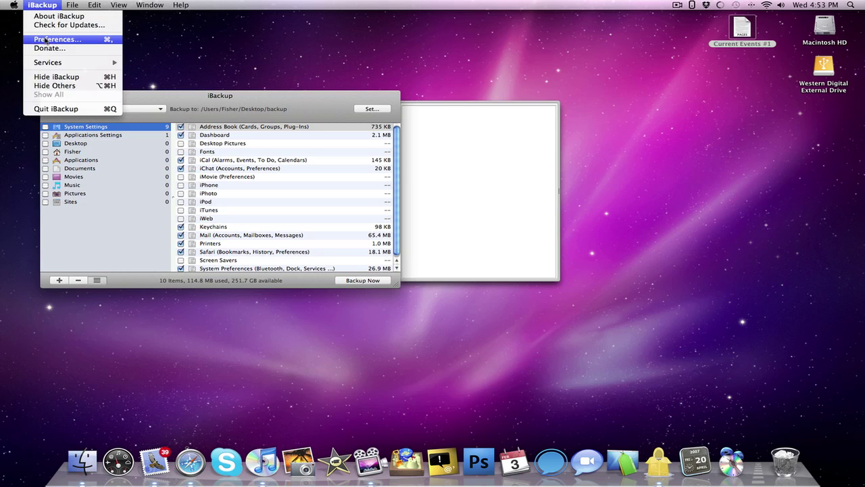
pyautogui.click(45, 40)
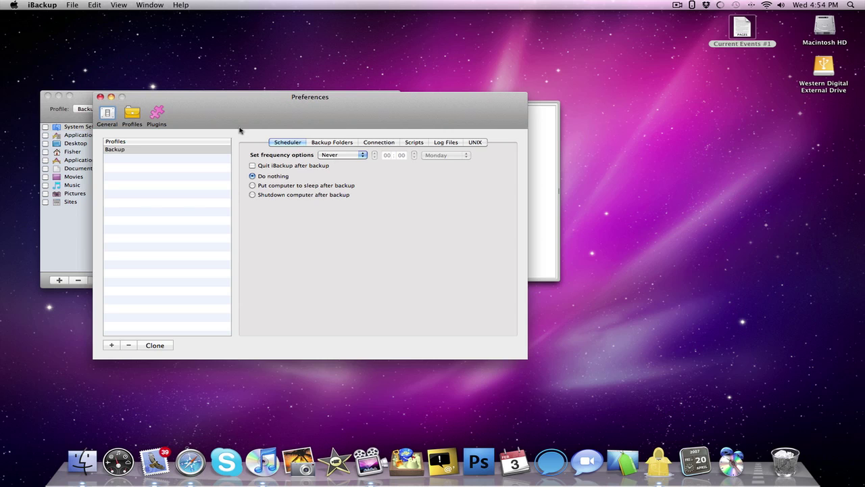
pyautogui.click(100, 97)
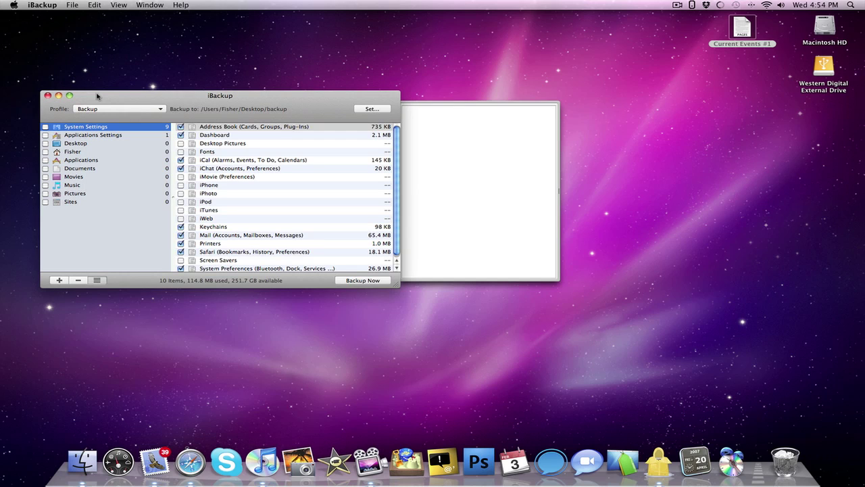
# Hide iBackup, launch MagiCal, and bring up its menu-bar calendar.
pyautogui.press('super+q')
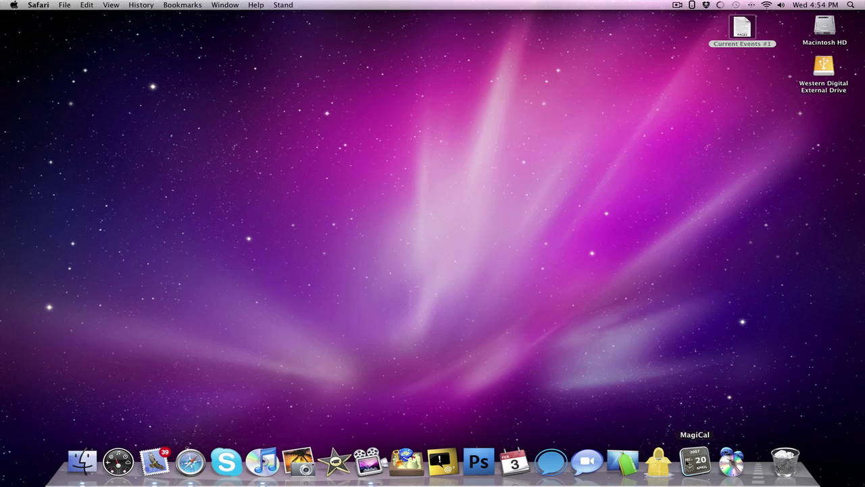
pyautogui.click(695, 462)
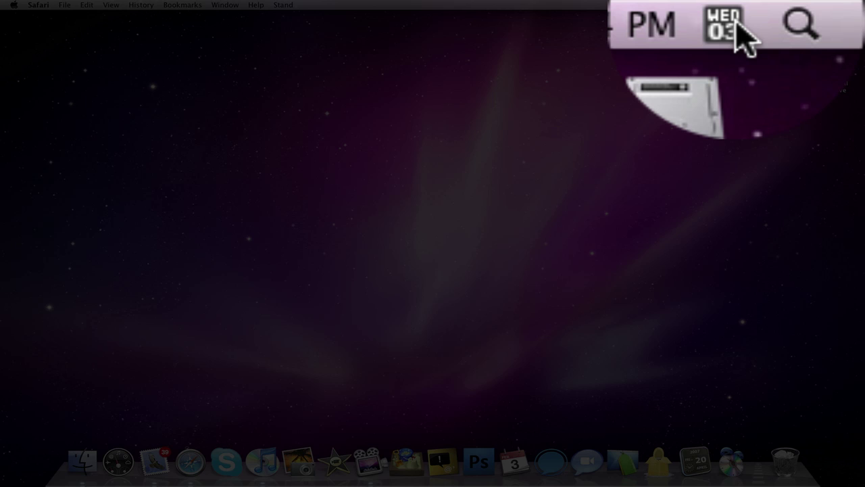
pyautogui.click(737, 25)
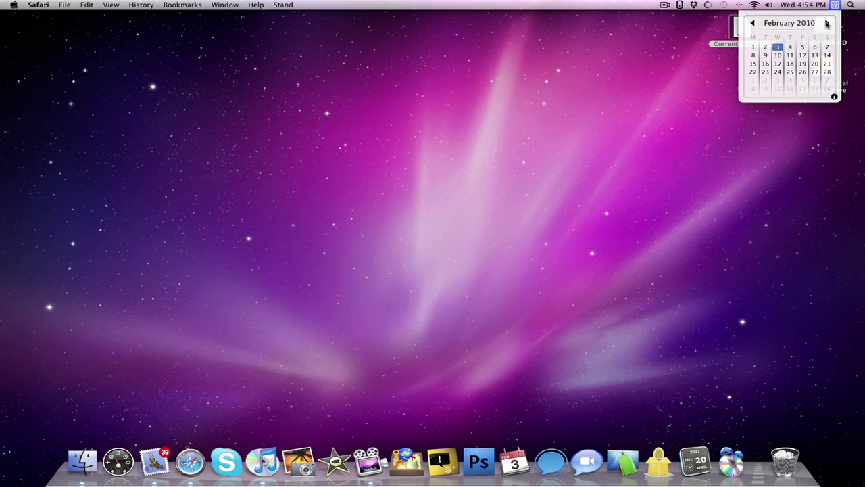
# Browse the calendar to March 2010 and back to February, then open MagiCal Preferences.
pyautogui.click(827, 24)
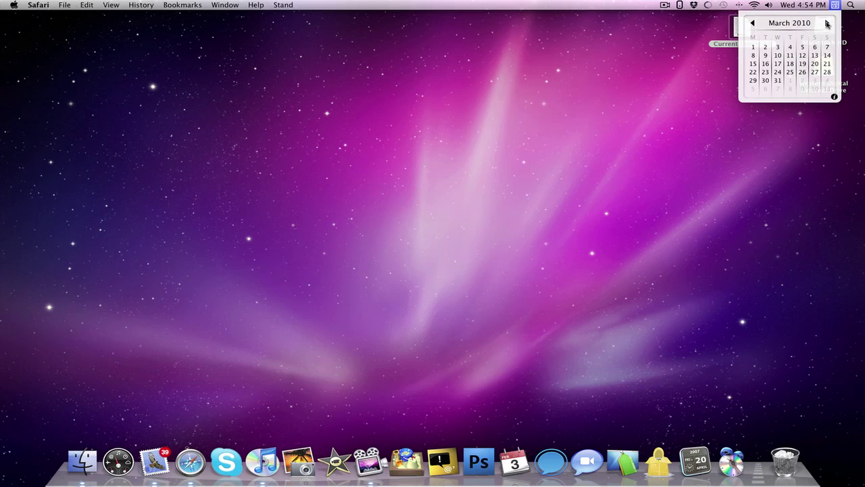
pyautogui.click(752, 24)
pyautogui.click(834, 97)
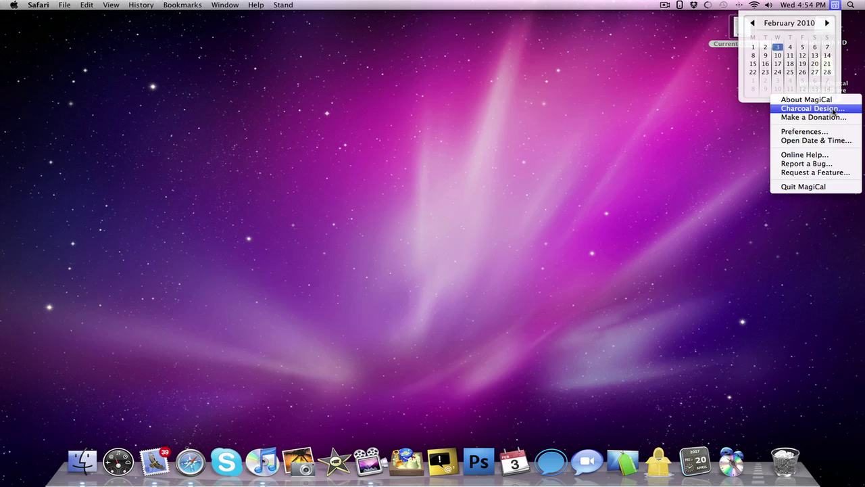
pyautogui.click(813, 131)
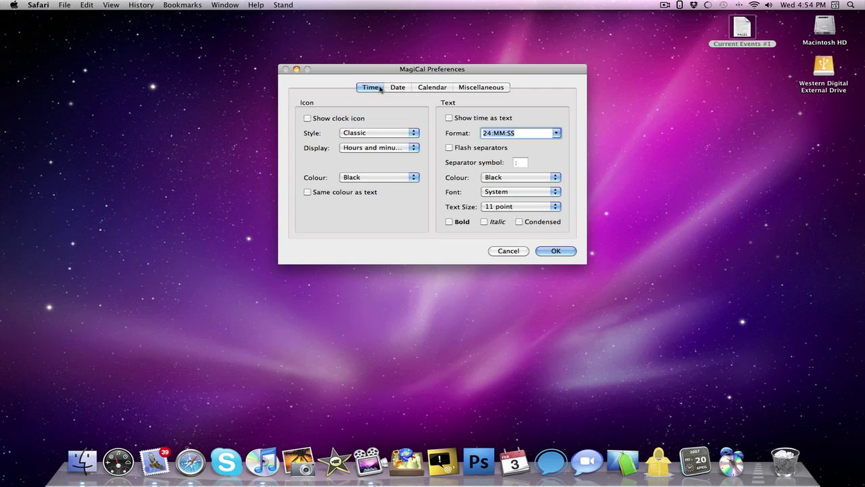
# Review the Date, Calendar and Miscellaneous preferences, ending on Calendar with Monday week start.
pyautogui.click(390, 88)
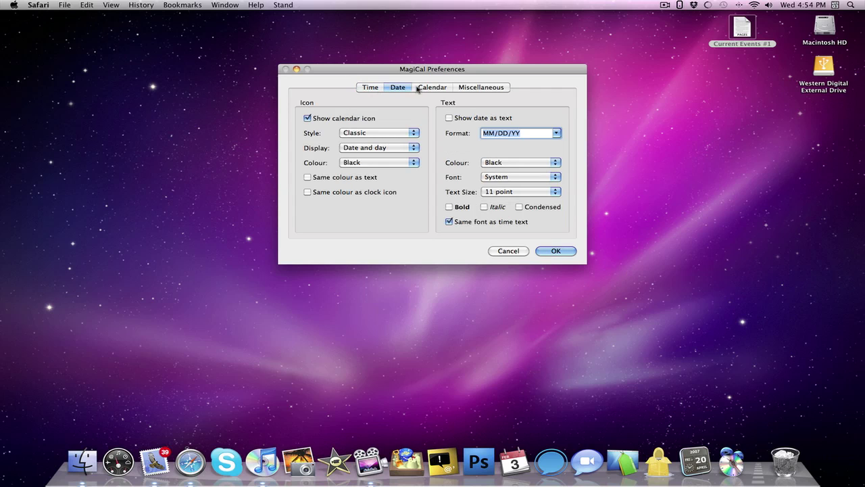
pyautogui.click(422, 88)
pyautogui.click(476, 88)
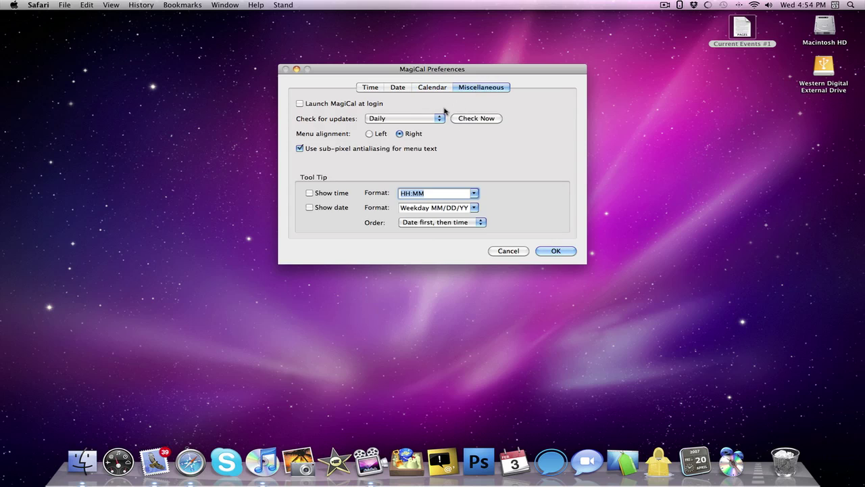
pyautogui.click(425, 89)
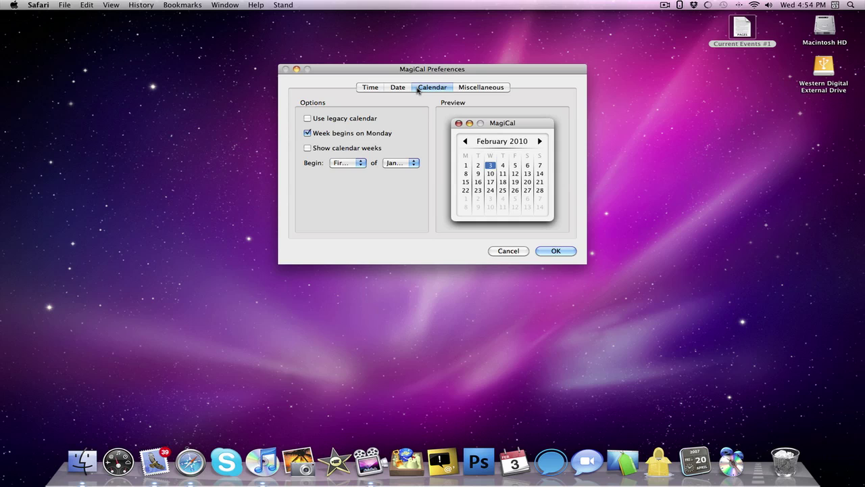
# Dismiss MagiCal Preferences and launch Terminal through Spotlight.
pyautogui.click(515, 252)
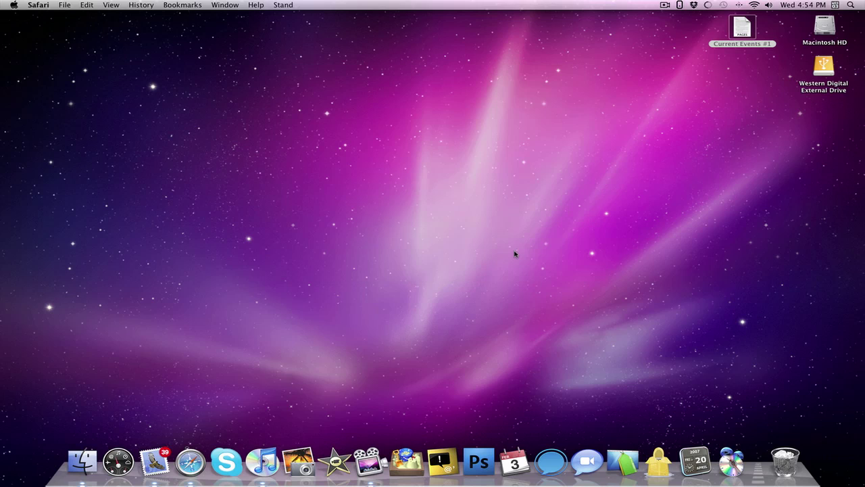
pyautogui.press('super+space')
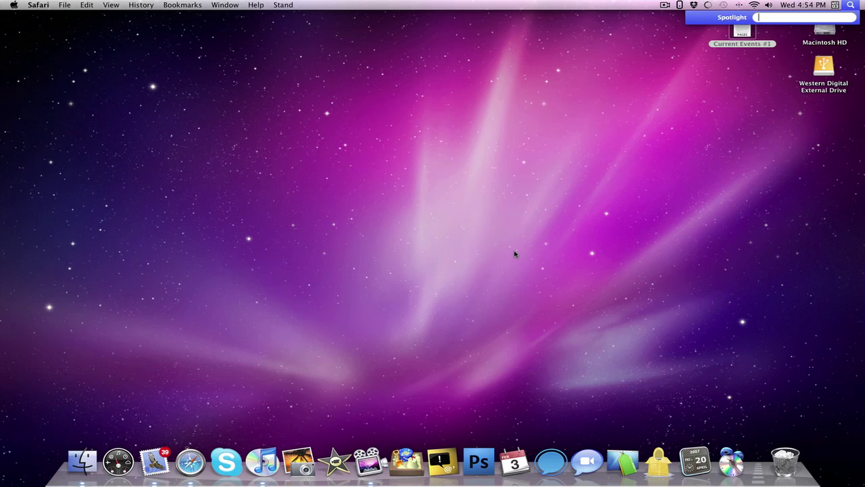
pyautogui.write('terminal')
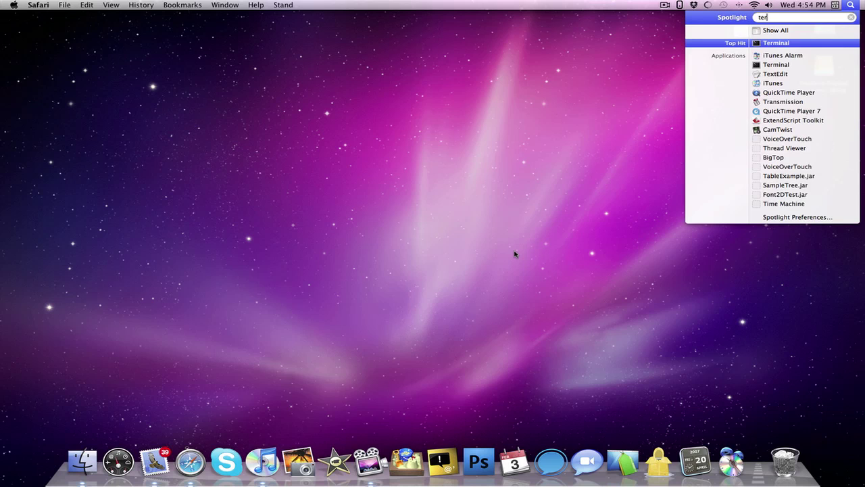
pyautogui.press('Return')
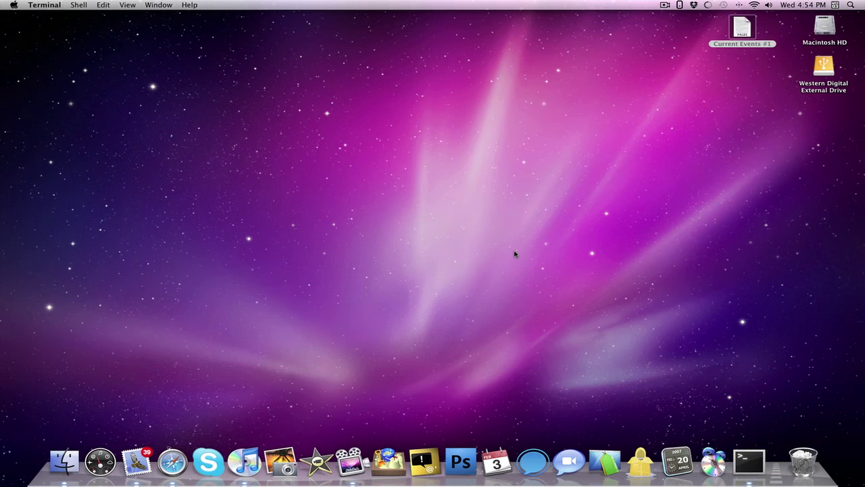
# Run 'killall MogiCal' in Terminal to stop MagiCal, then quit Terminal.
pyautogui.write('kill')
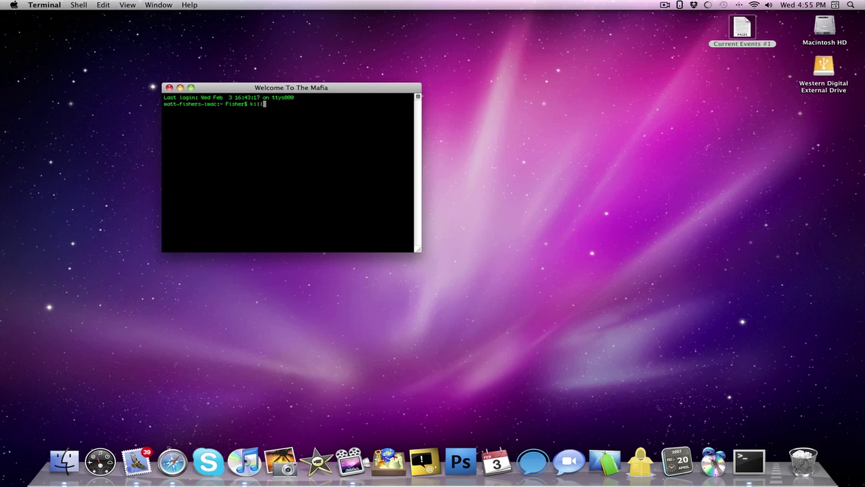
pyautogui.write('all Mo')
pyautogui.write('giCal')
pyautogui.press('Return')
pyautogui.press('super+q')
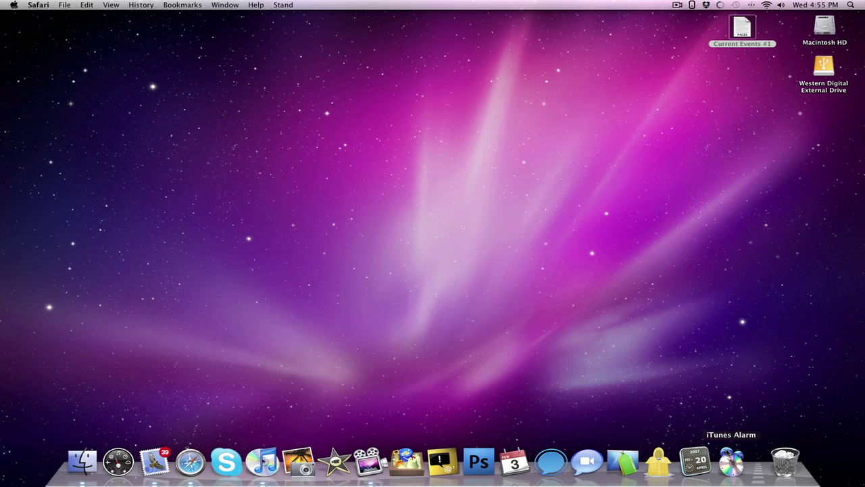
# Launch iTunes Alarm, reposition its clock window, and open the New Alarm settings.
pyautogui.click(730, 462)
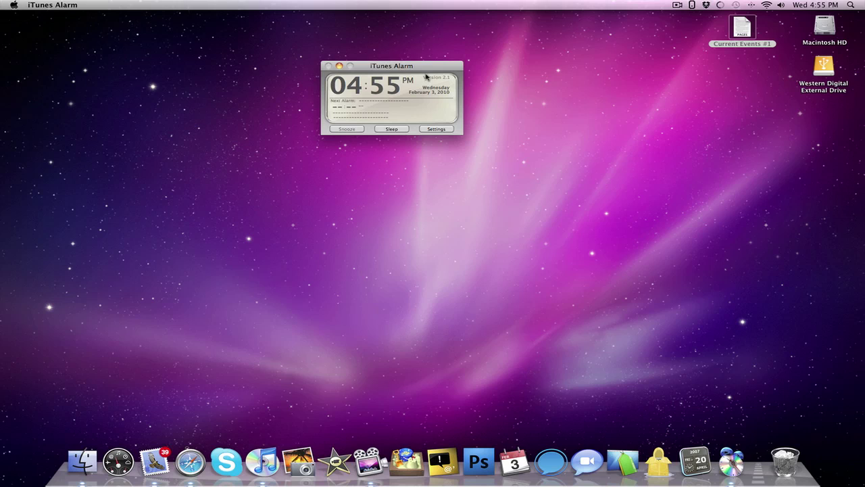
pyautogui.moveTo(429, 68); pyautogui.dragTo(411, 72)
pyautogui.click(448, 130)
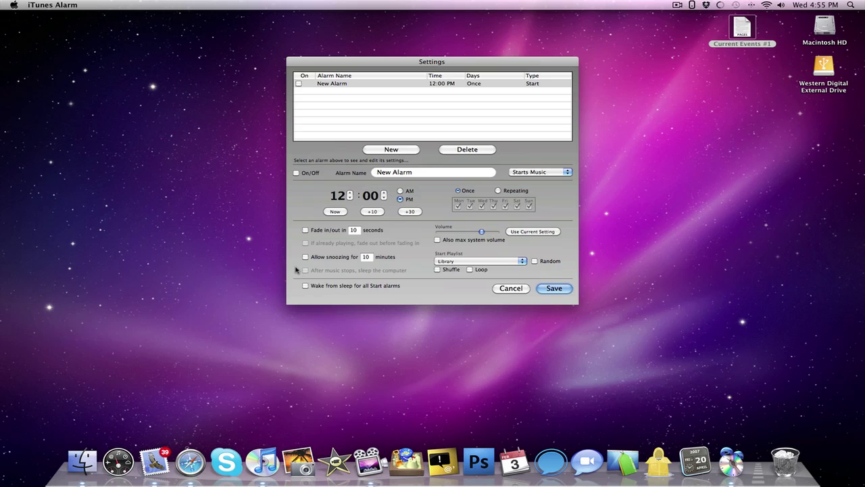
# Check the Start Playlist choices keeping Library, cancel the 12:00 PM alarm, and quit.
pyautogui.click(517, 261)
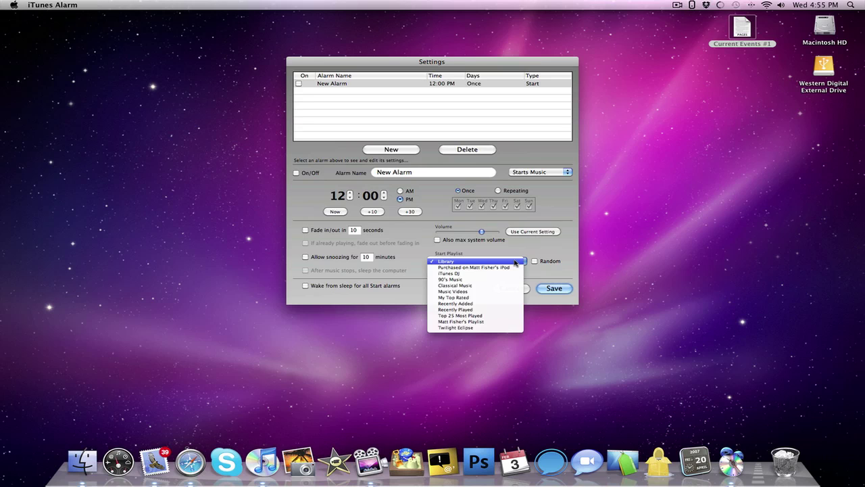
pyautogui.click(569, 241)
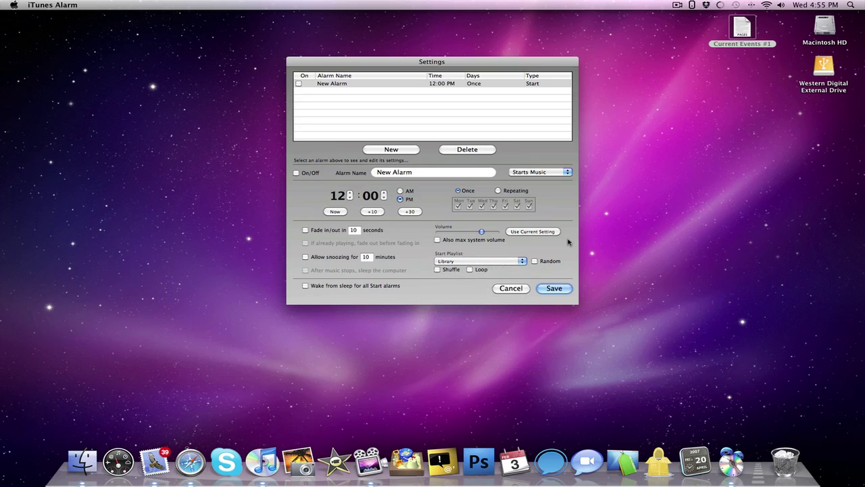
pyautogui.click(508, 289)
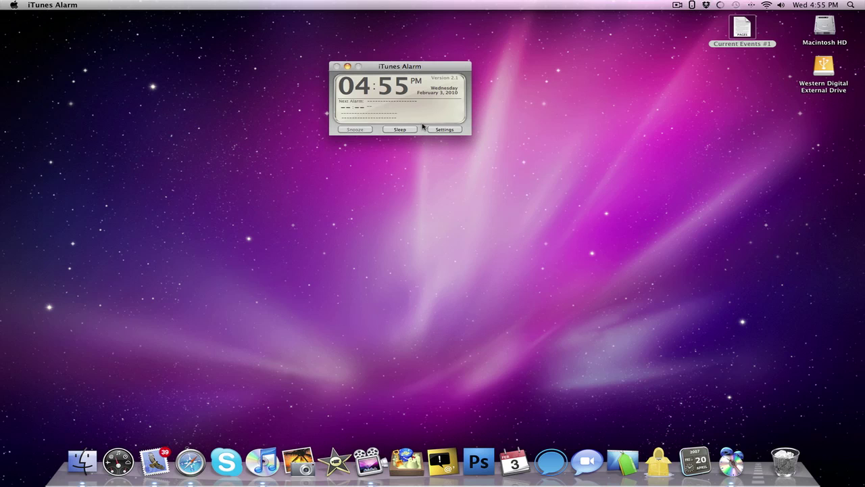
pyautogui.press('super+q')
# Quit iTunes Alarm, launch Safari, and enter 'apple ipad' in the Google search field.
pyautogui.click(519, 160)
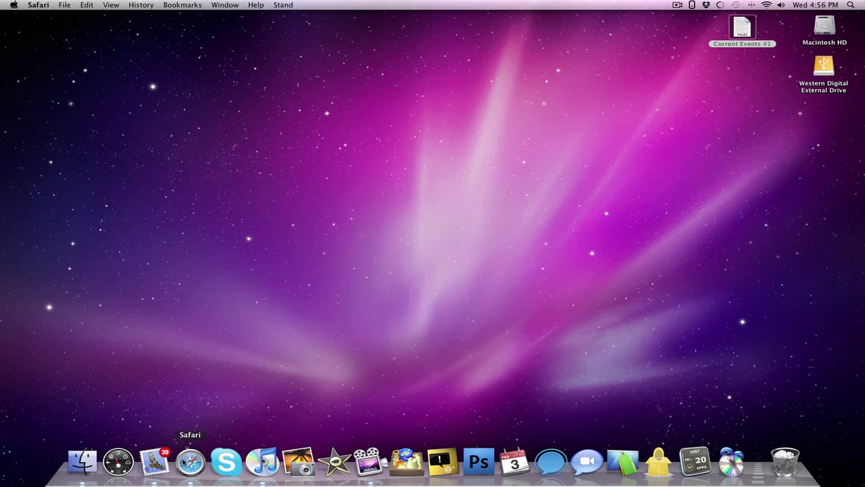
pyautogui.click(190, 462)
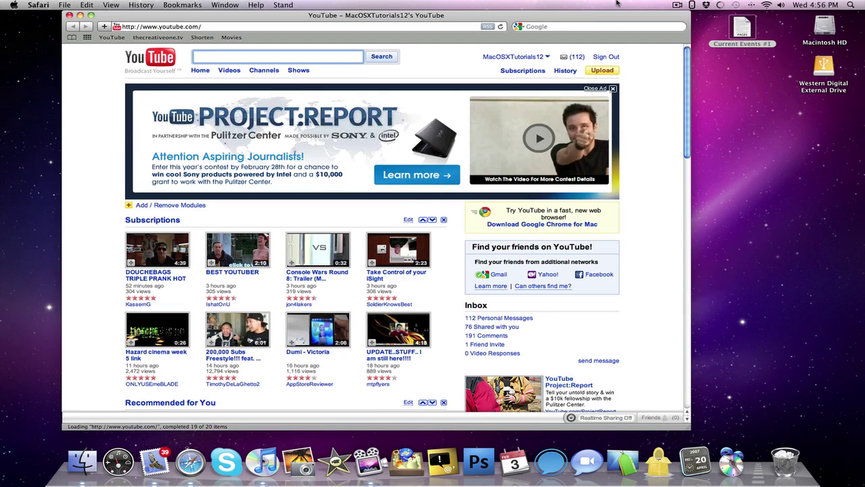
pyautogui.click(596, 27)
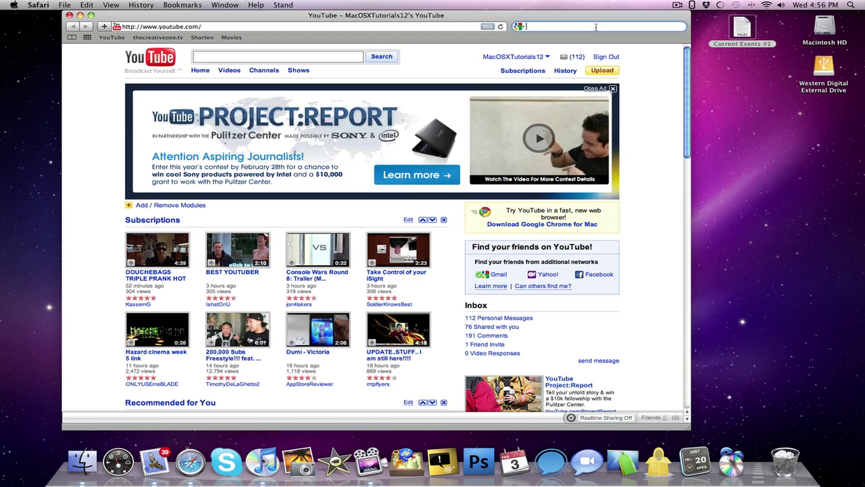
pyautogui.click(520, 27)
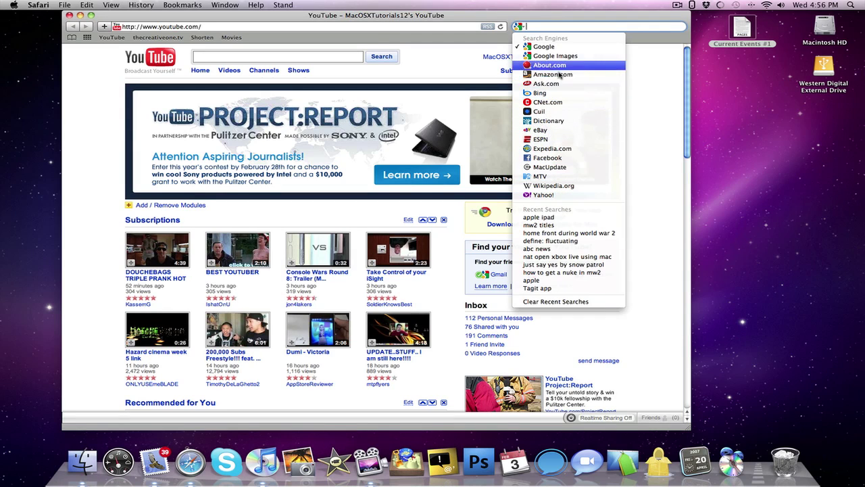
pyautogui.click(574, 26)
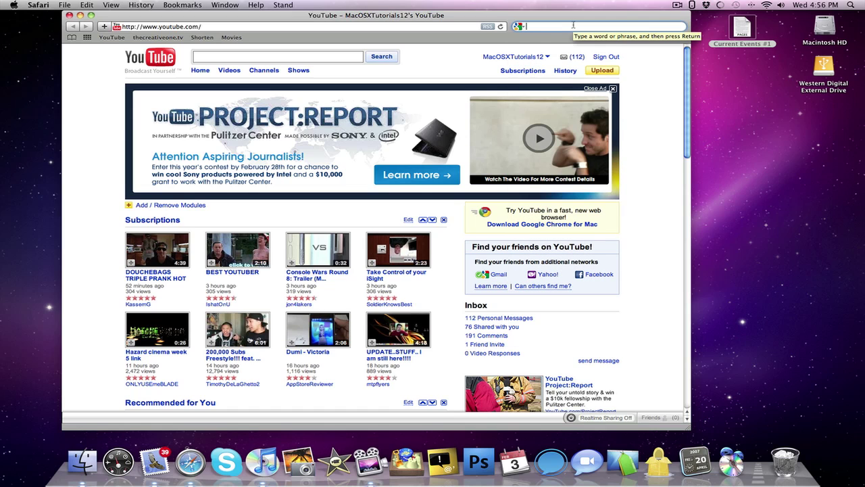
pyautogui.write('apple')
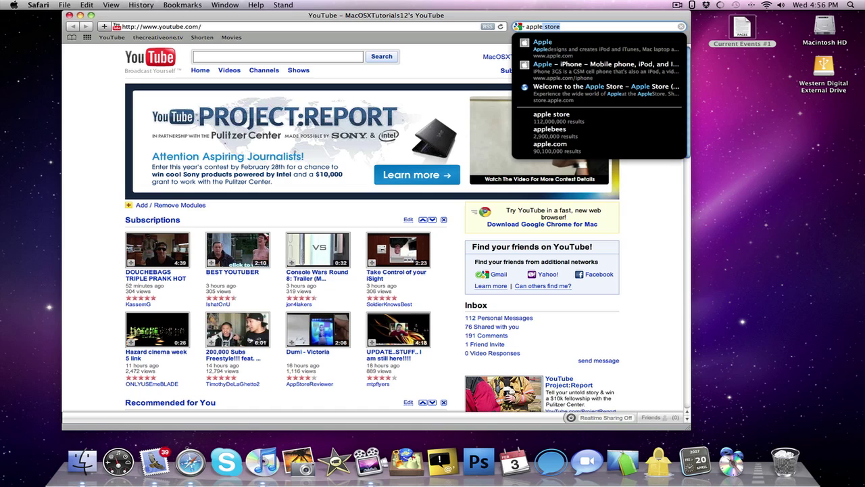
pyautogui.write(' ipad')
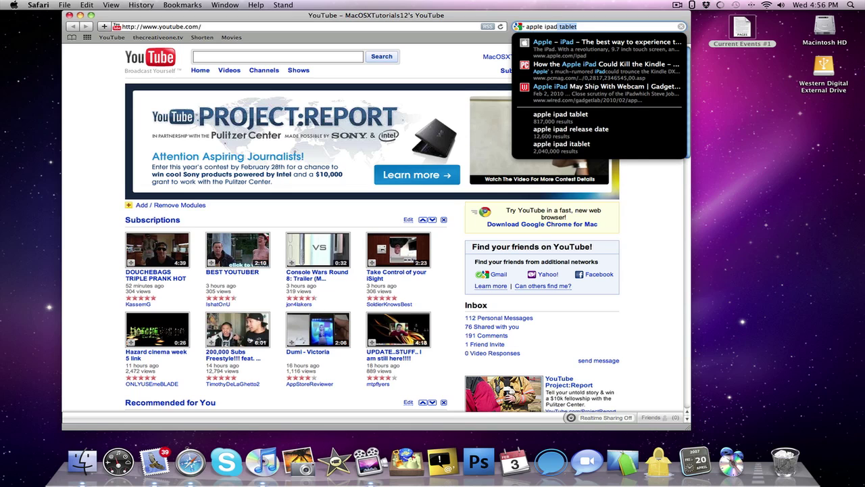
pyautogui.press('BackSpace')
# Run the Google search for 'apple ipad' and scroll down through the results to the bottom.
pyautogui.press('Return')
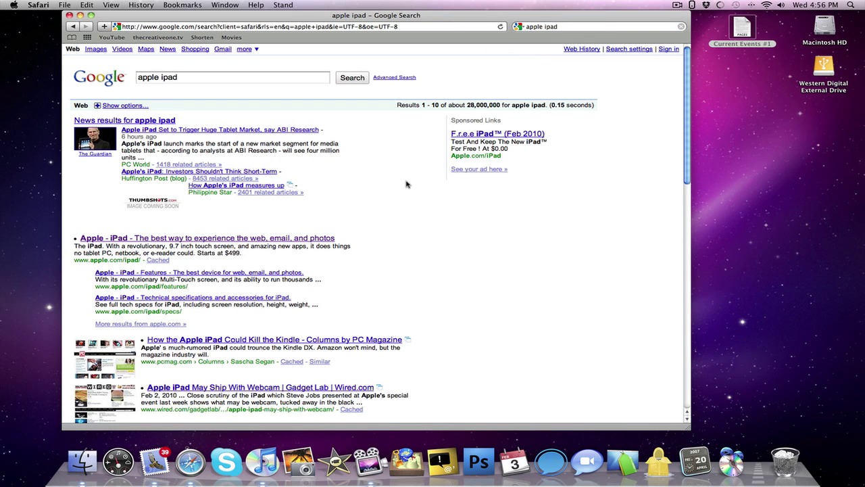
pyautogui.scroll(-1, 406, 184)
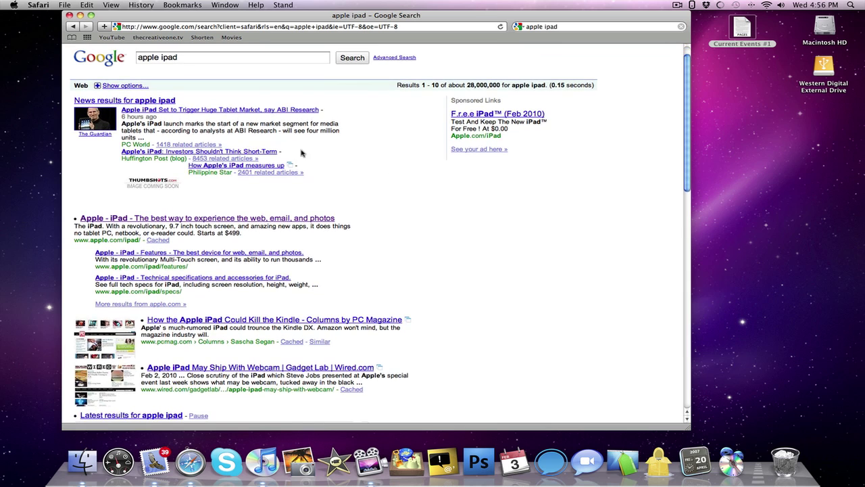
pyautogui.scroll(-4, 216, 146)
pyautogui.scroll(-1, 216, 147)
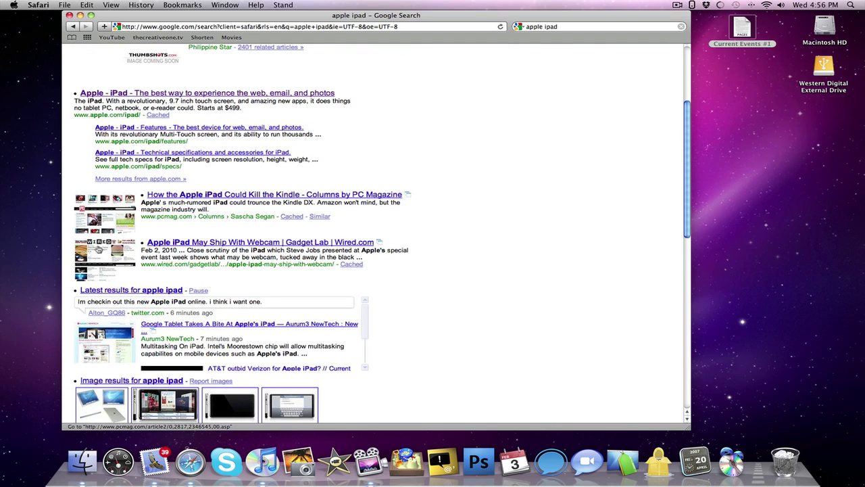
pyautogui.scroll(-3, 104, 317)
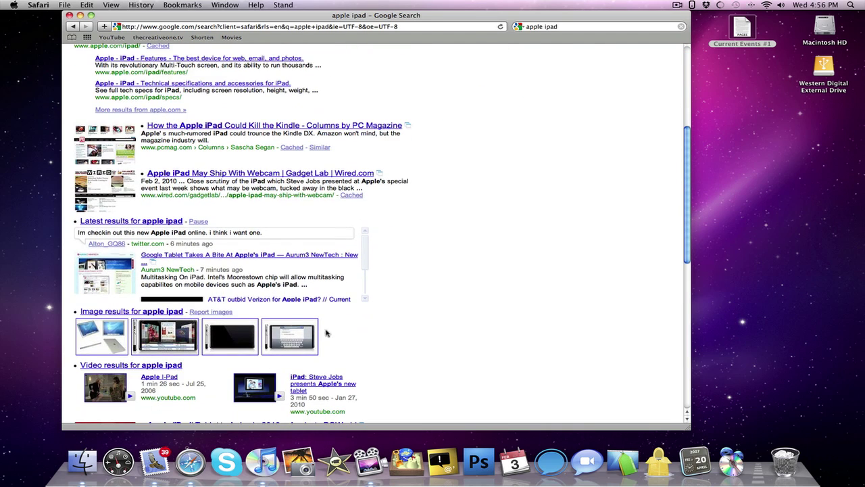
pyautogui.scroll(-5, 190, 170)
pyautogui.scroll(-10, 189, 171)
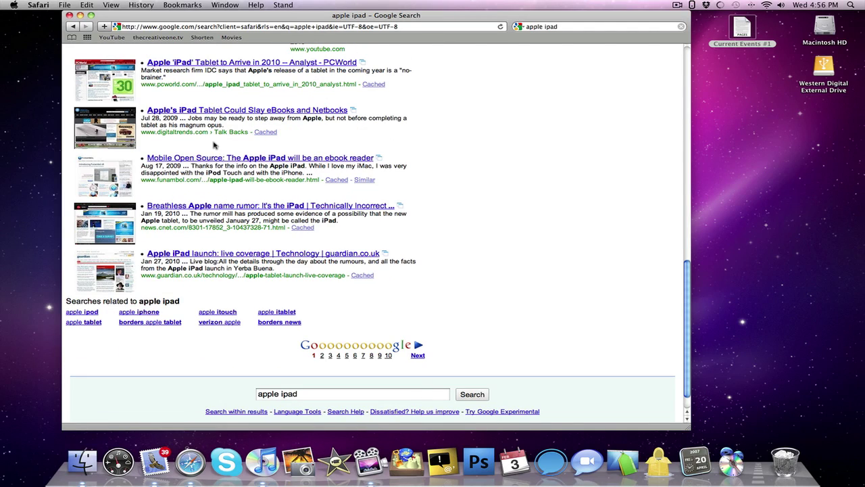
pyautogui.press('super+w')
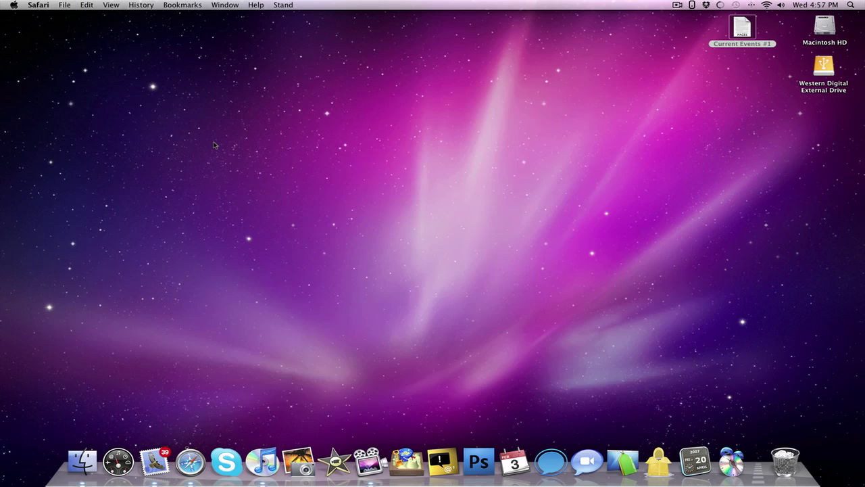